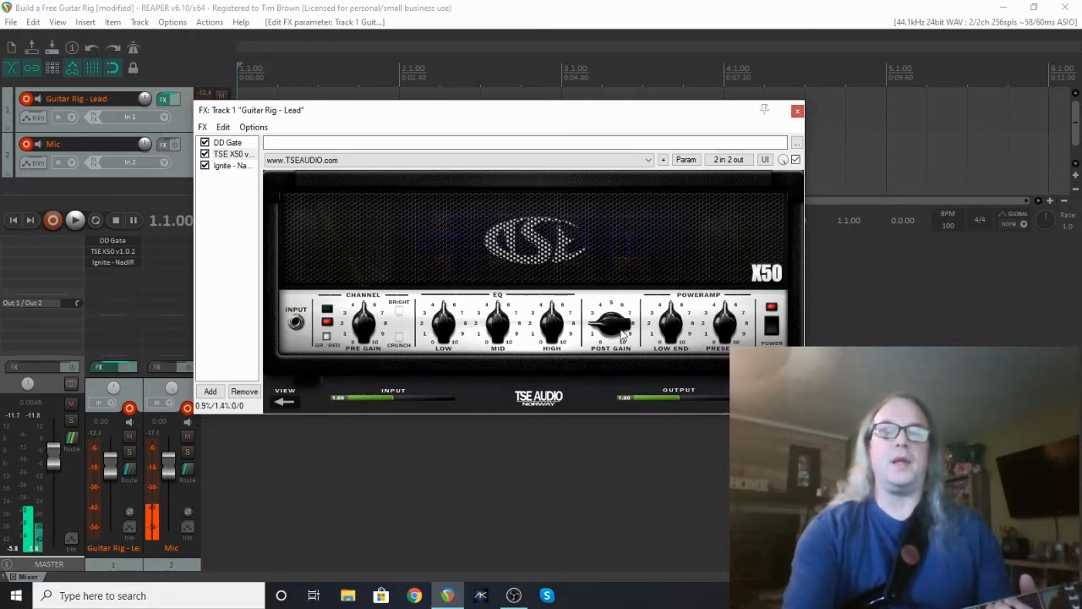
Turn up the TSE X50 amp's POST GAIN and PRESENCE knobs and turn down its EQ HIGH knob.
left_click_drag(624, 332, 618, 277)
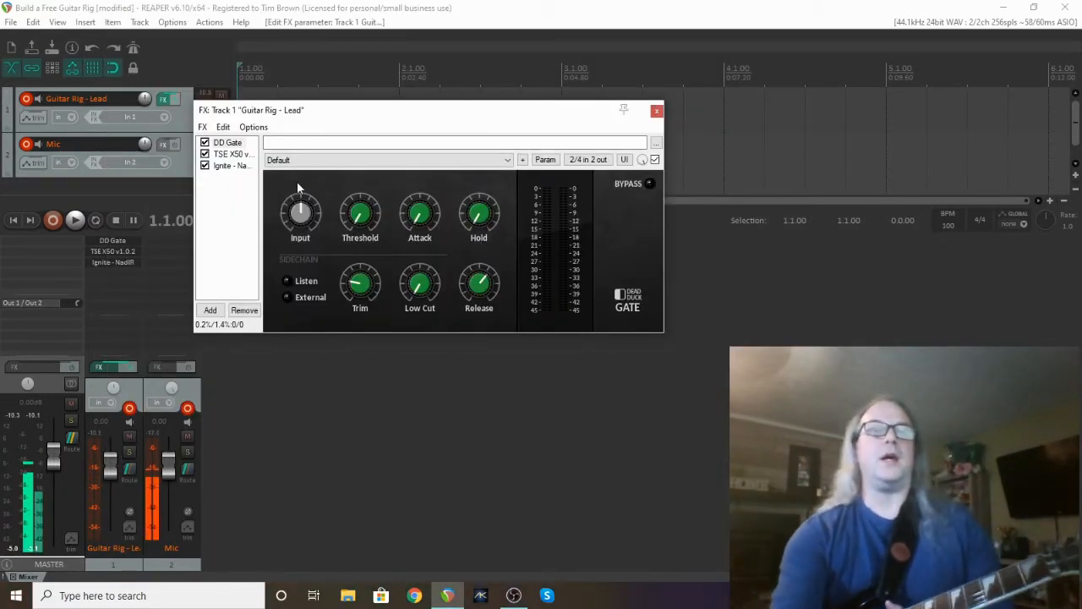
left_click(231, 154)
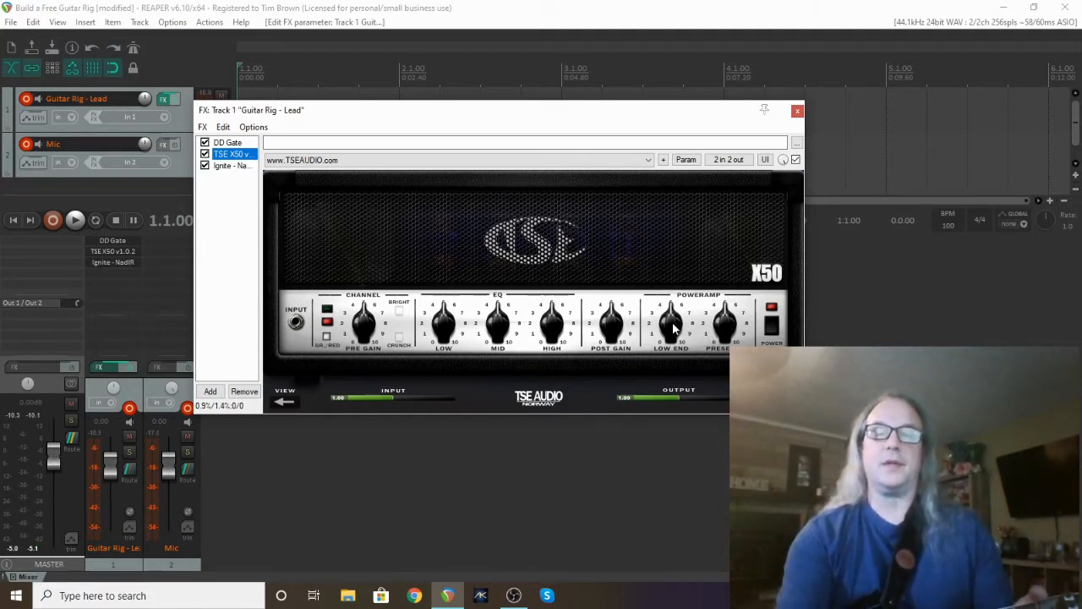
left_click_drag(723, 335, 715, 298)
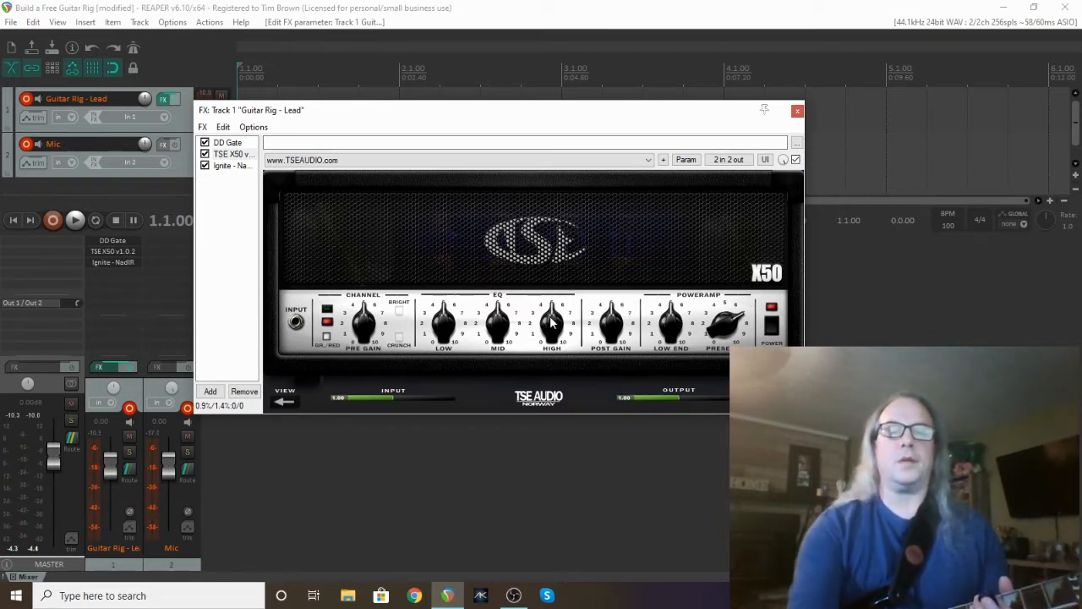
left_click_drag(556, 322, 553, 359)
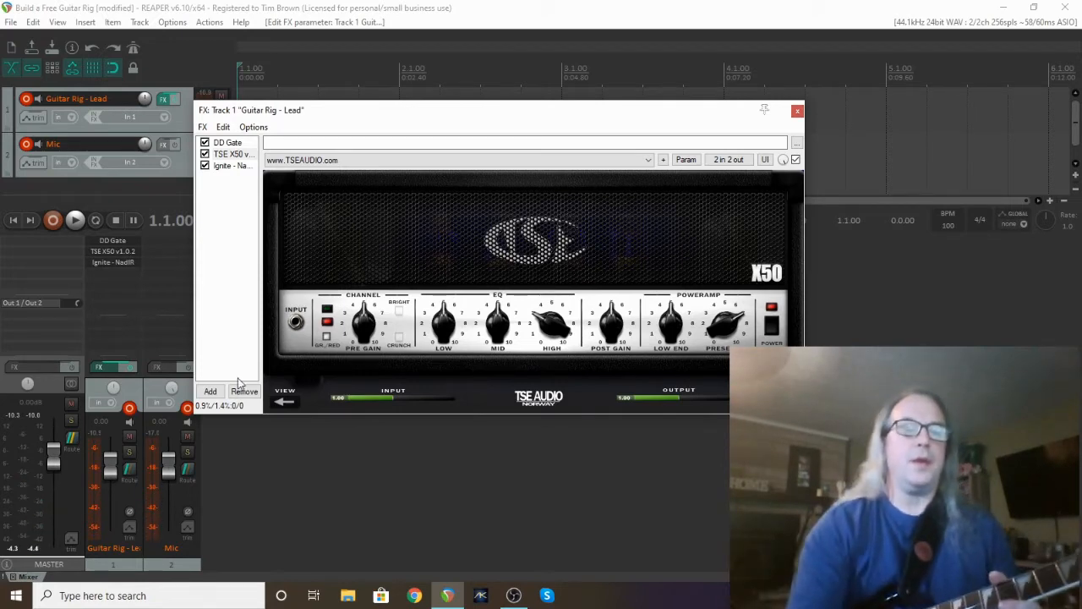
Add VST: DD Compressor (Dead Duck Software) to the chain after the Ignite NadIR cab.
left_click(210, 391)
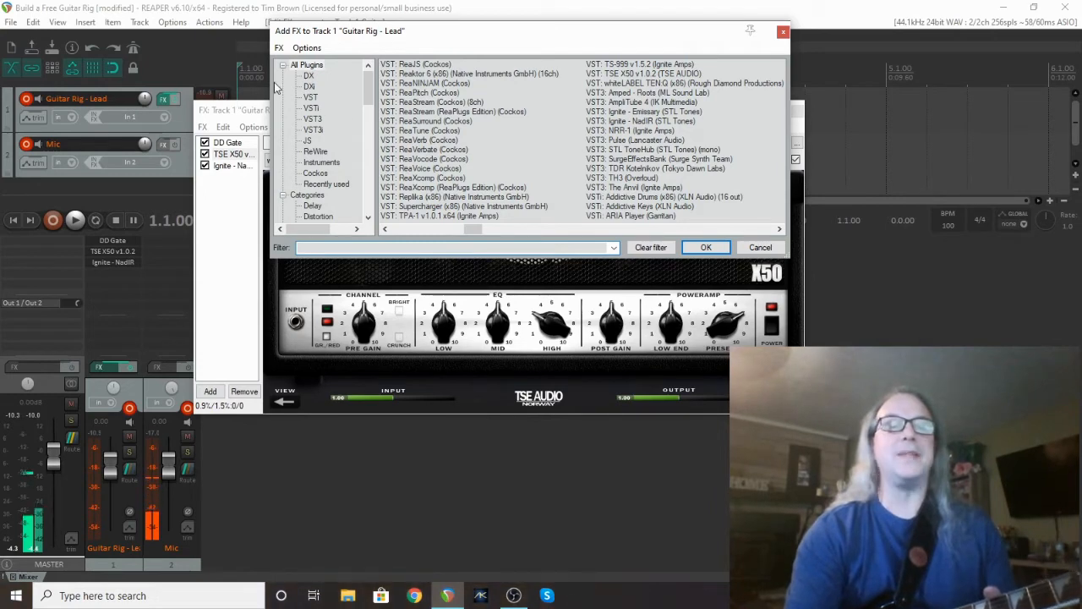
left_click(621, 229)
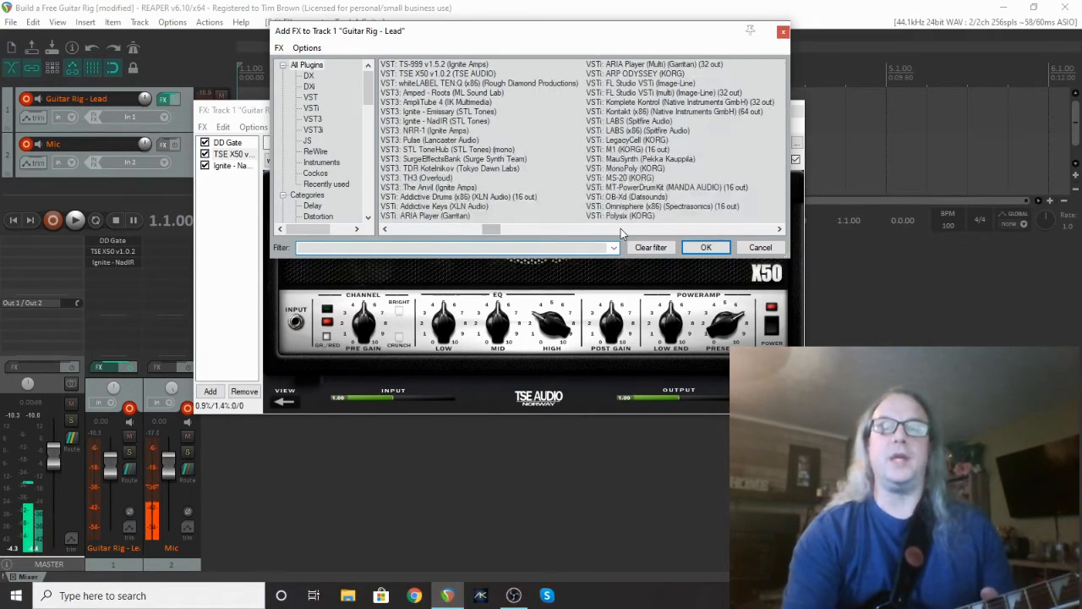
left_click(476, 228)
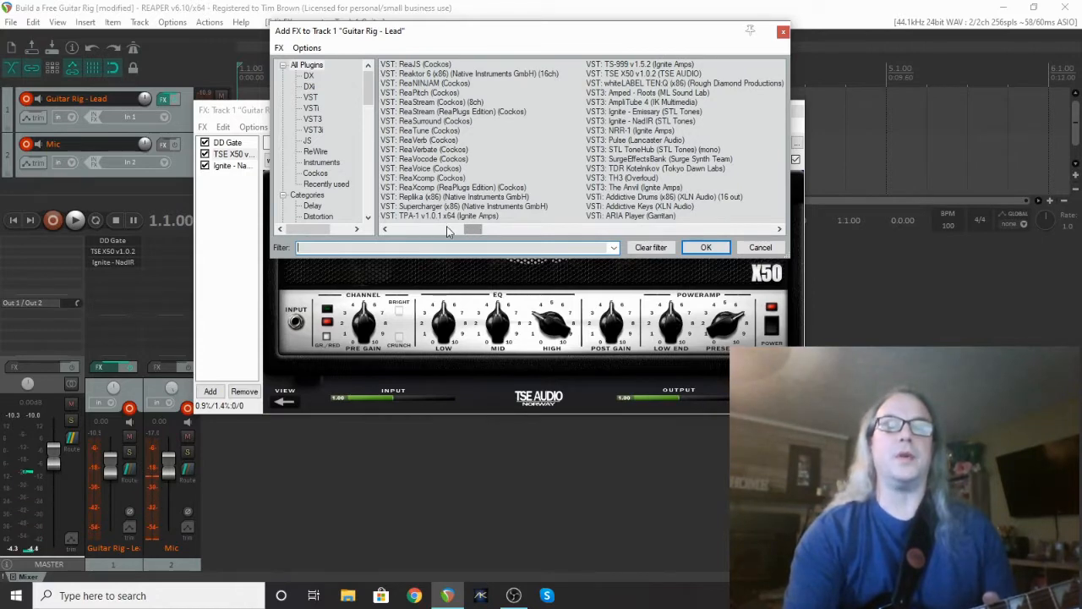
left_click(446, 227)
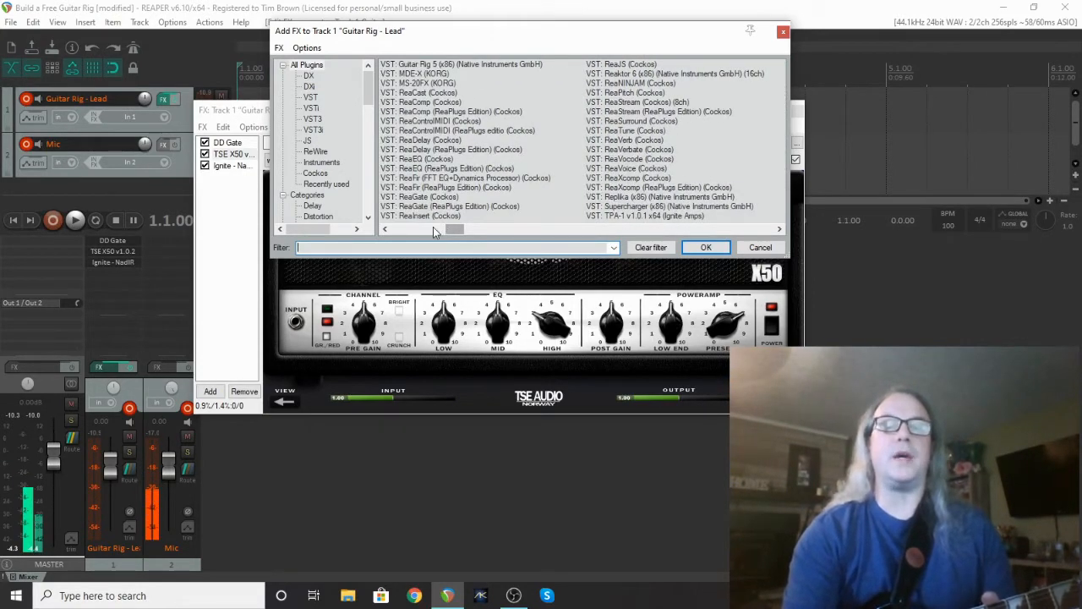
left_click(432, 227)
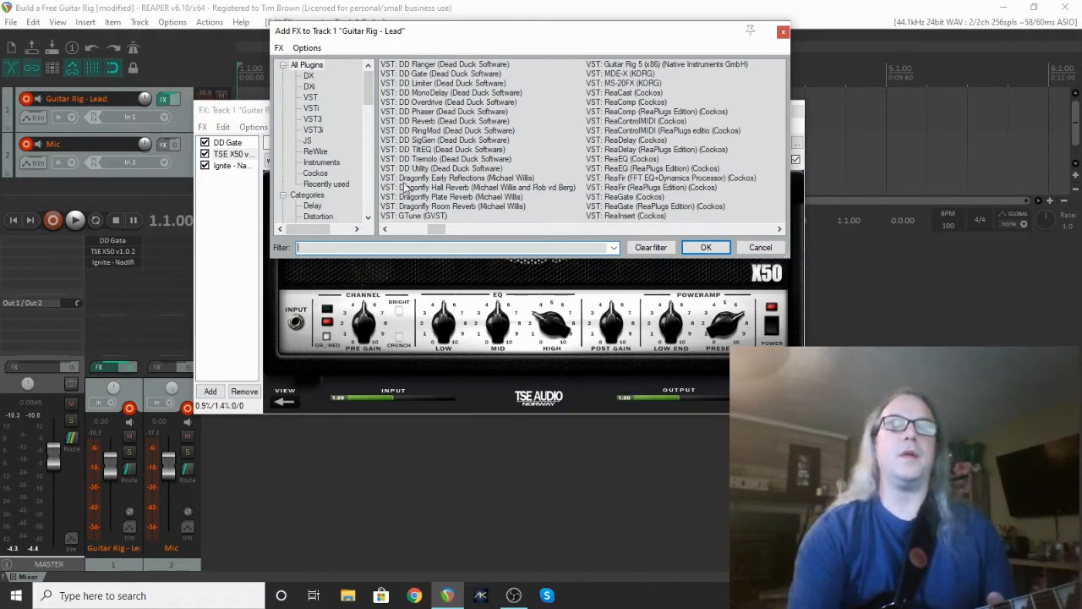
left_click(404, 230)
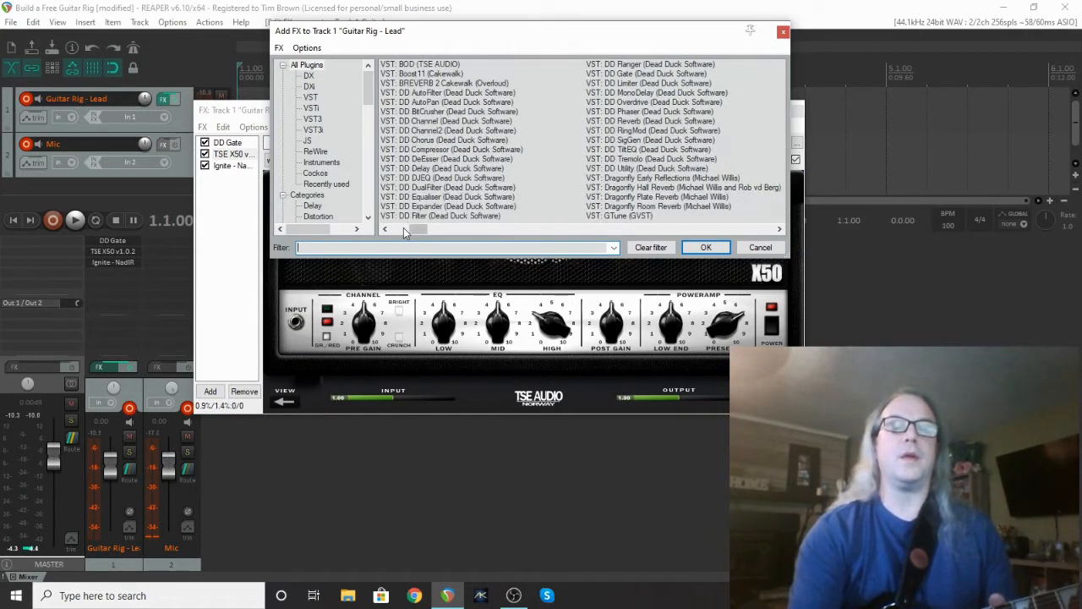
left_click(435, 151)
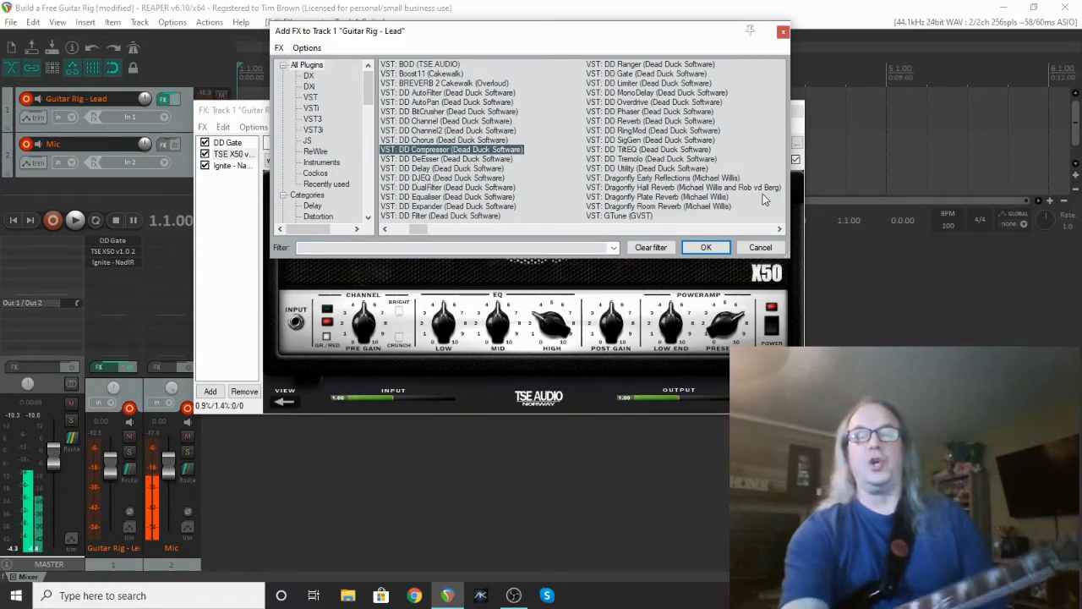
left_click(714, 248)
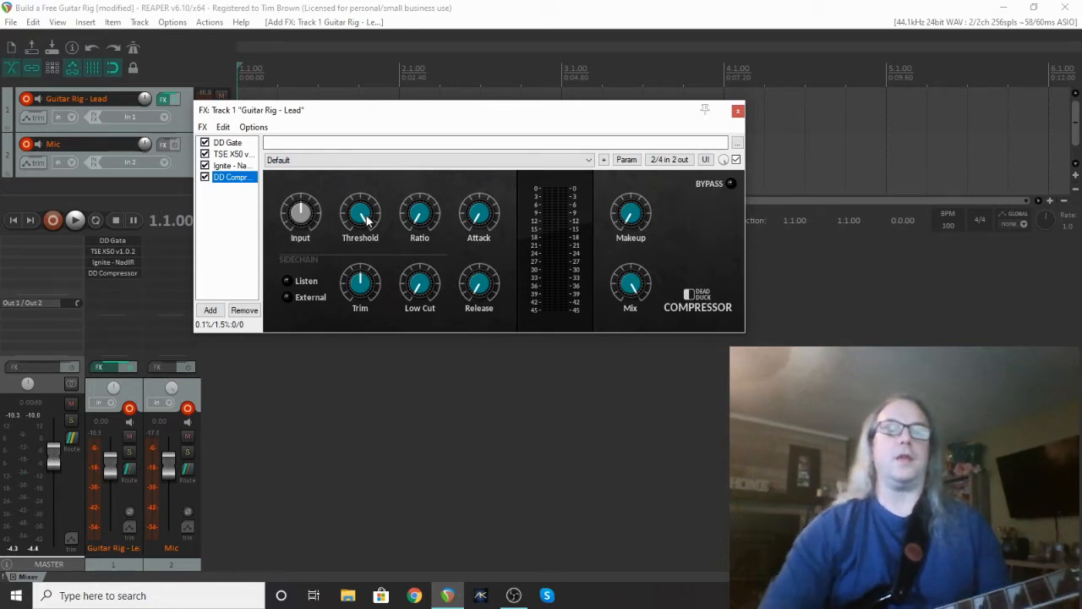
left_click(422, 219)
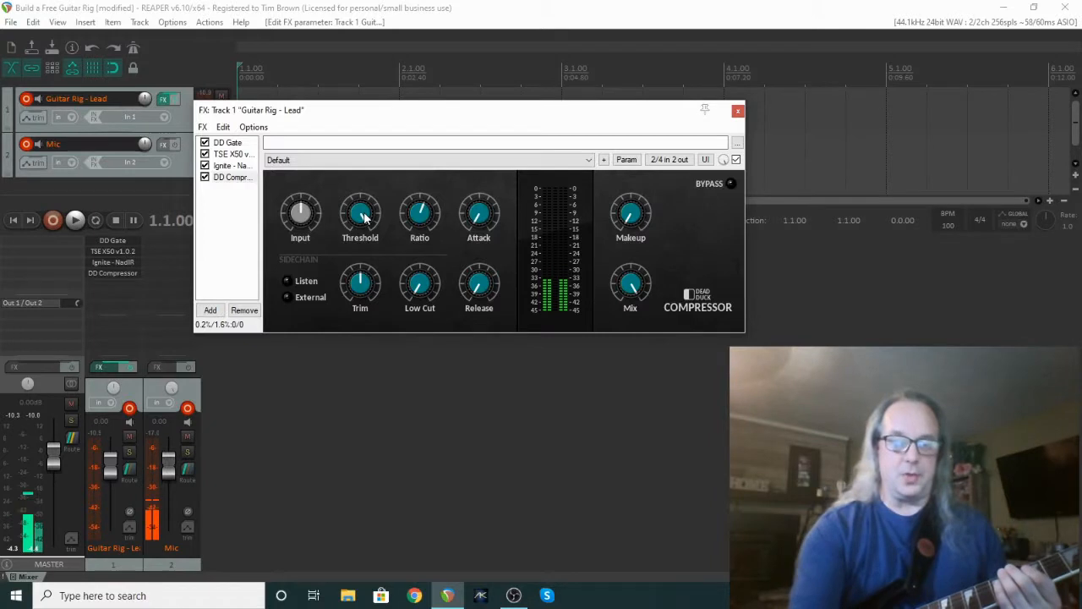
mouse_move(365, 218)
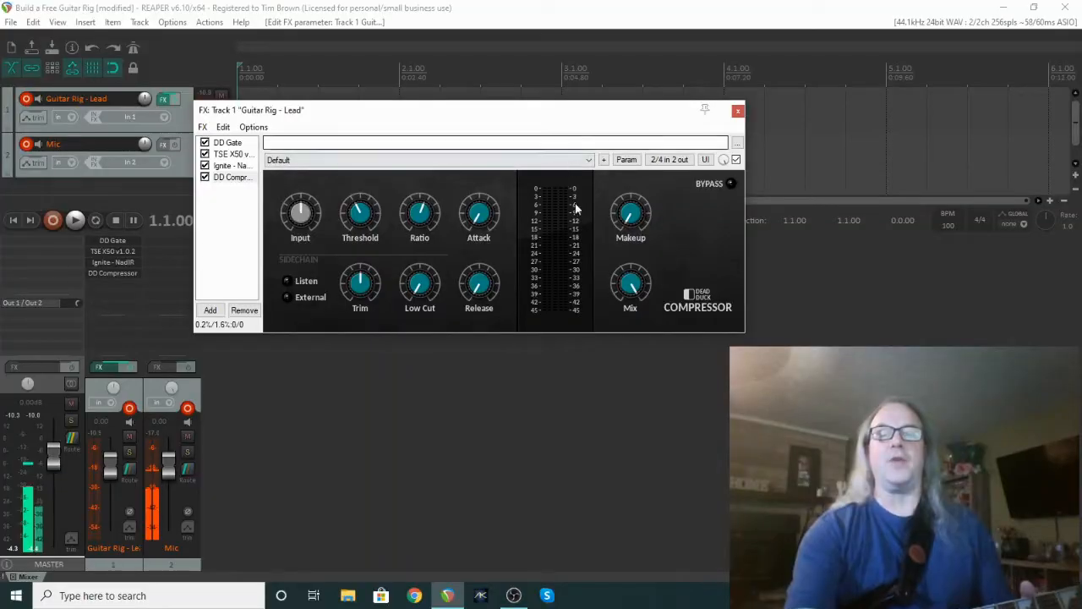
Nudge the DD Compressor's Makeup knob up to about 10.9 dB.
mouse_move(633, 214)
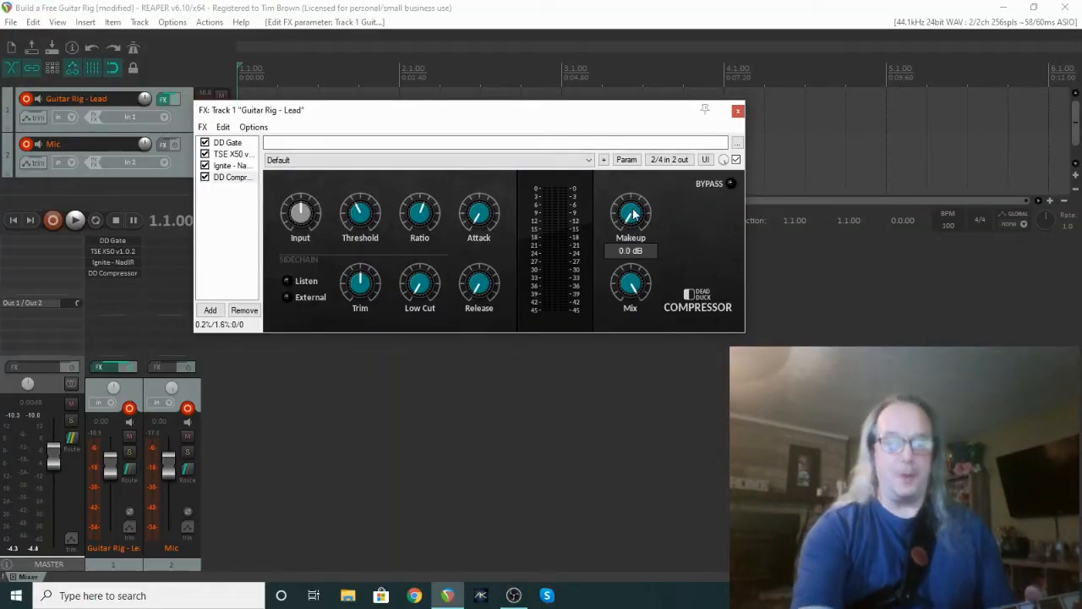
left_click_drag(630, 174, 630, 168)
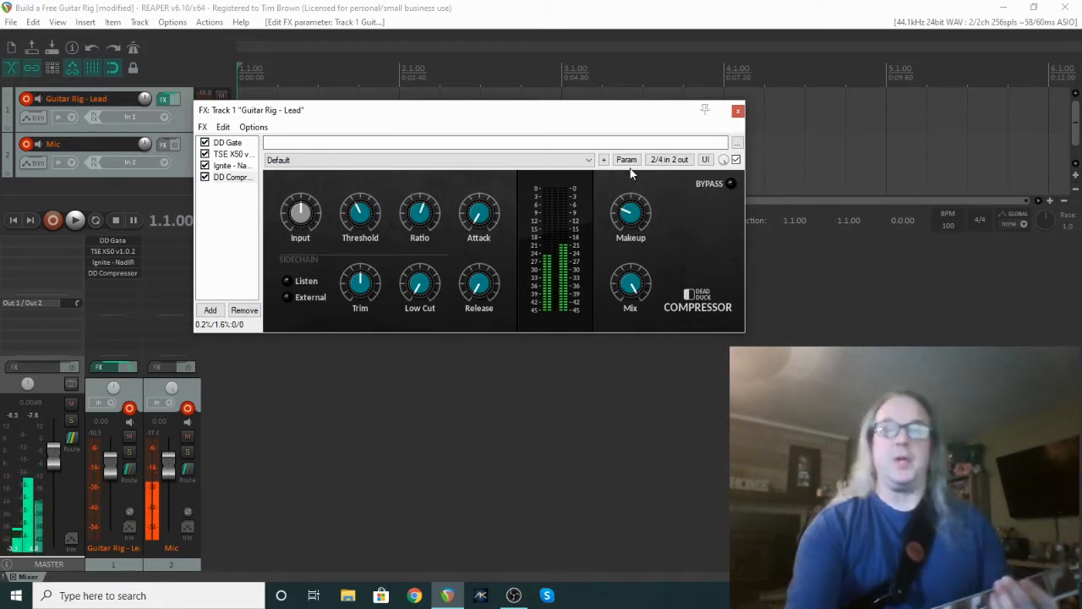
left_click_drag(627, 213, 627, 212)
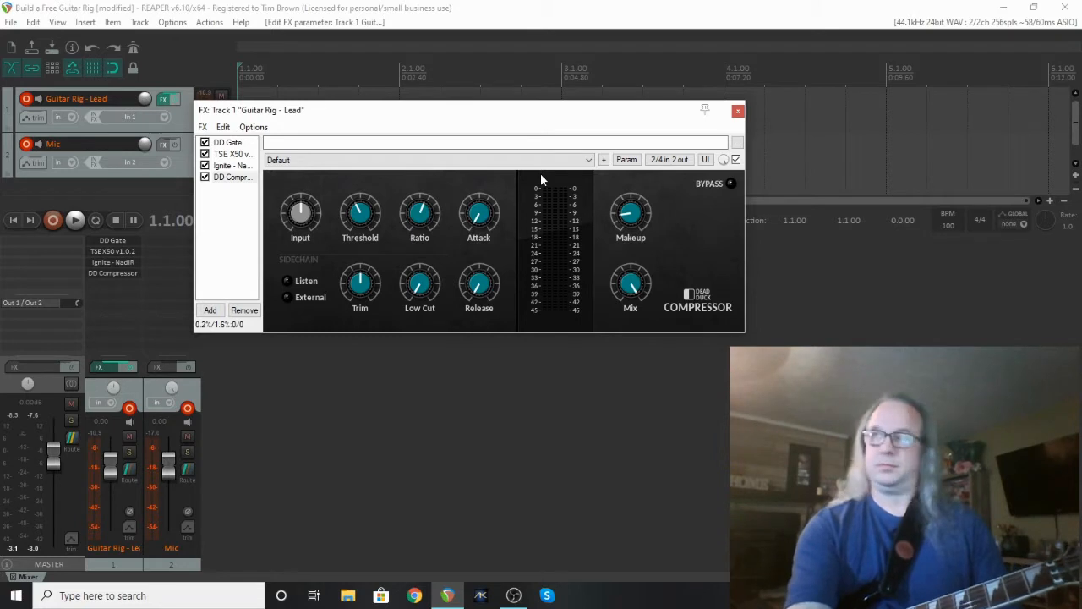
Append VST: DD Reverb (Dead Duck Software) after the DD Compressor.
left_click(209, 310)
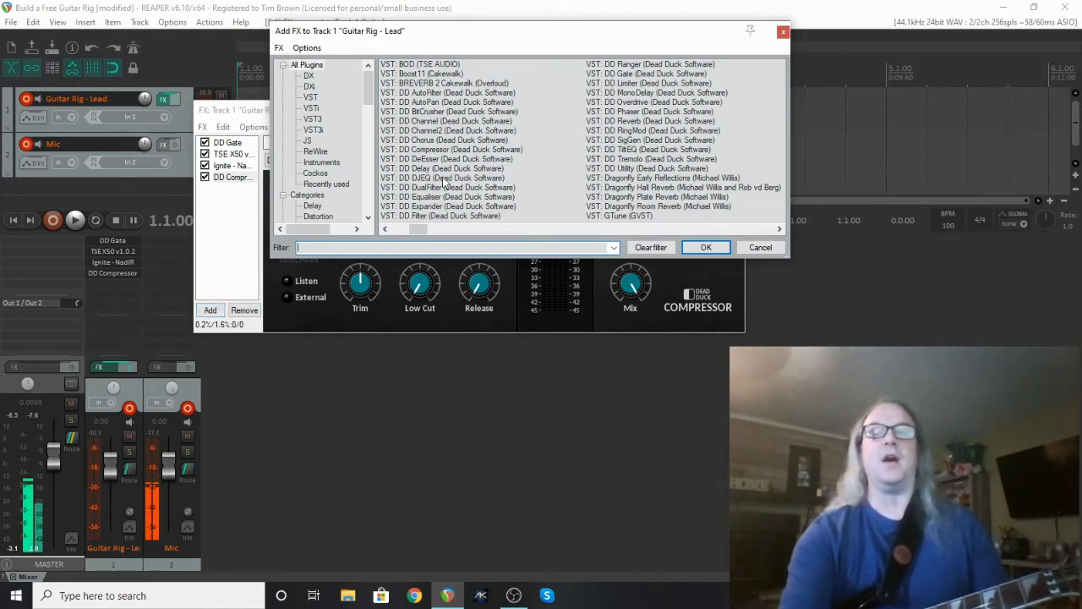
left_click(648, 122)
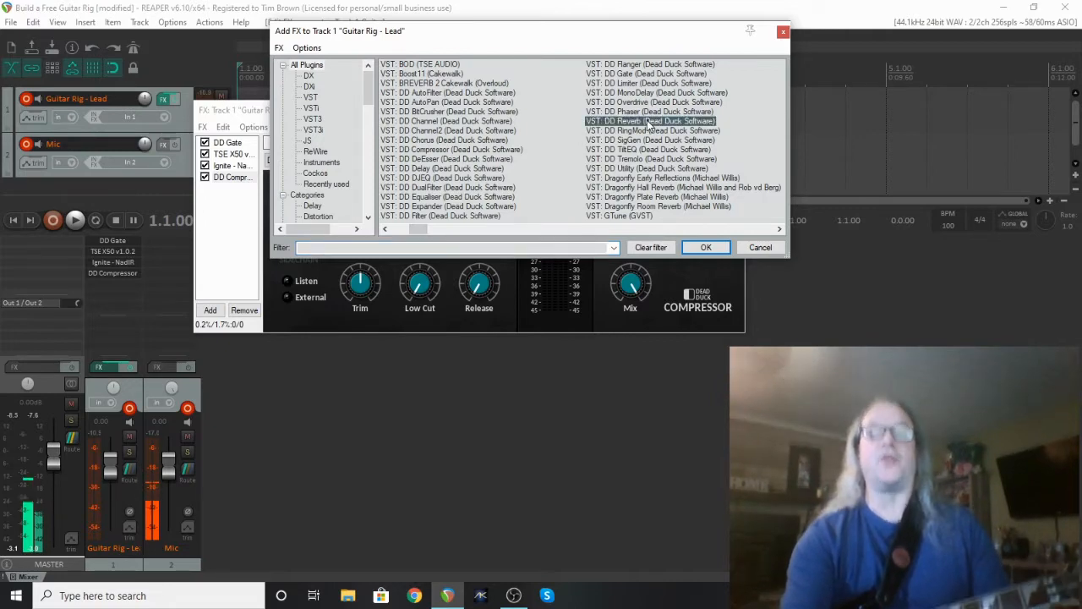
double_click(648, 122)
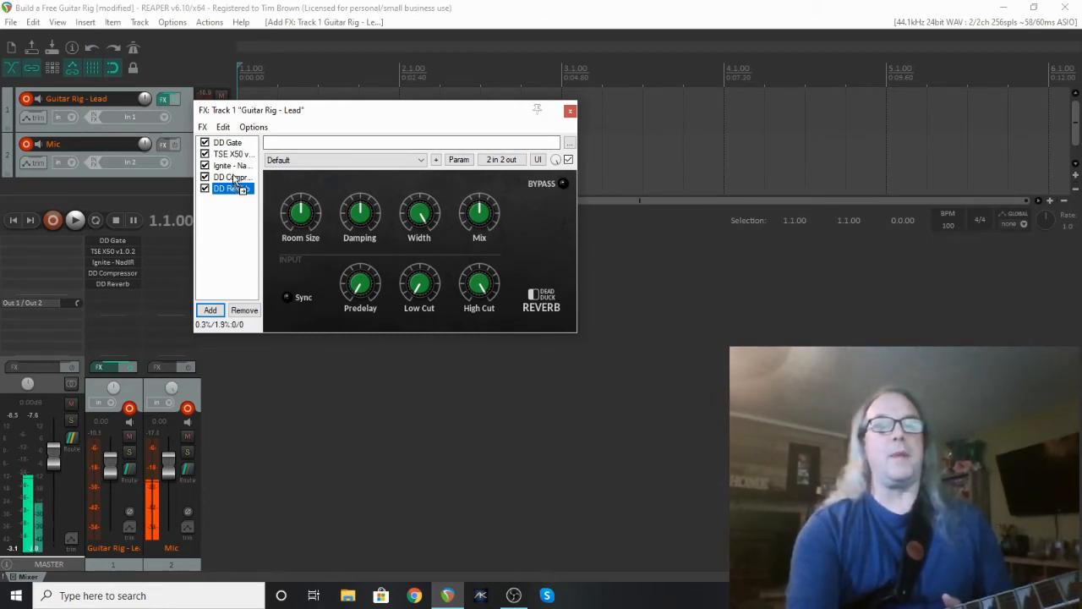
Move DD Compressor directly below DD Gate and bypass DD Reverb.
left_click_drag(235, 179, 228, 153)
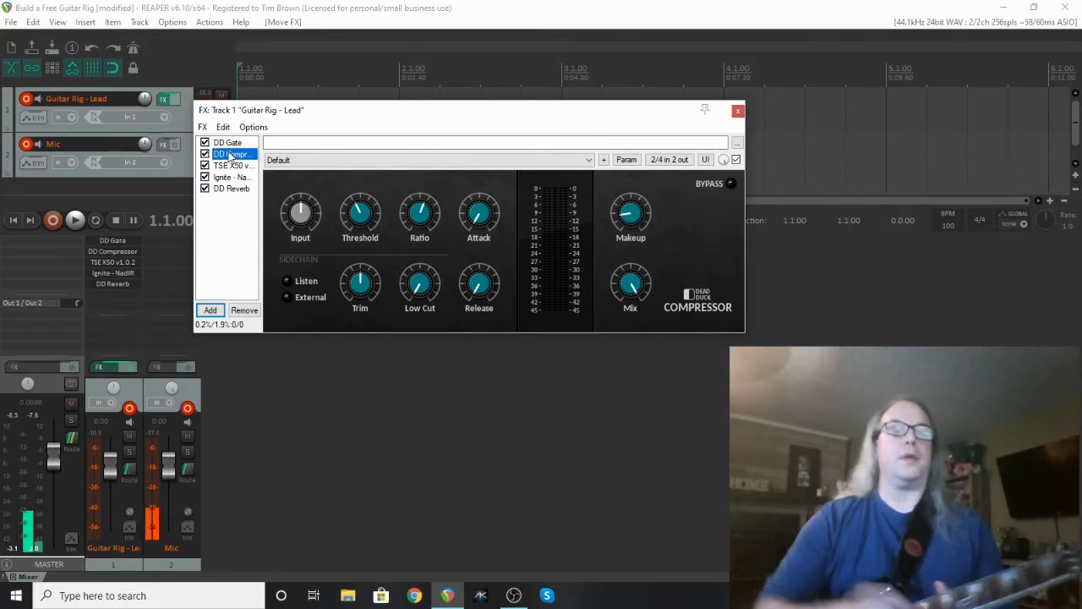
left_click(205, 190)
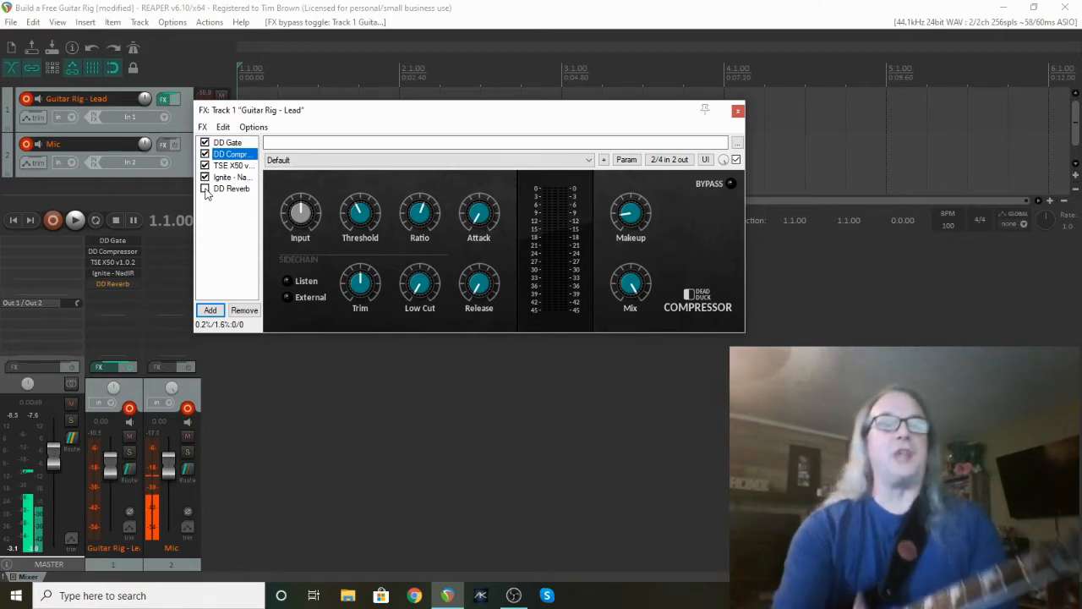
Drag DD Reverb above Ignite NadIR, after the TSE X50 amp, and re-enable it.
left_click(222, 190)
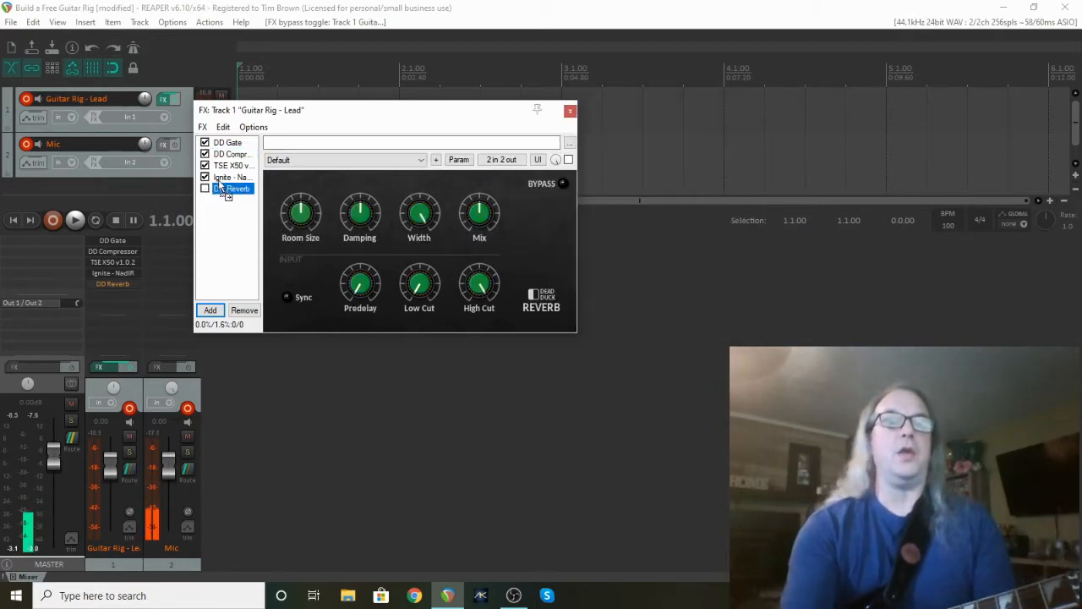
left_click_drag(219, 178, 220, 181)
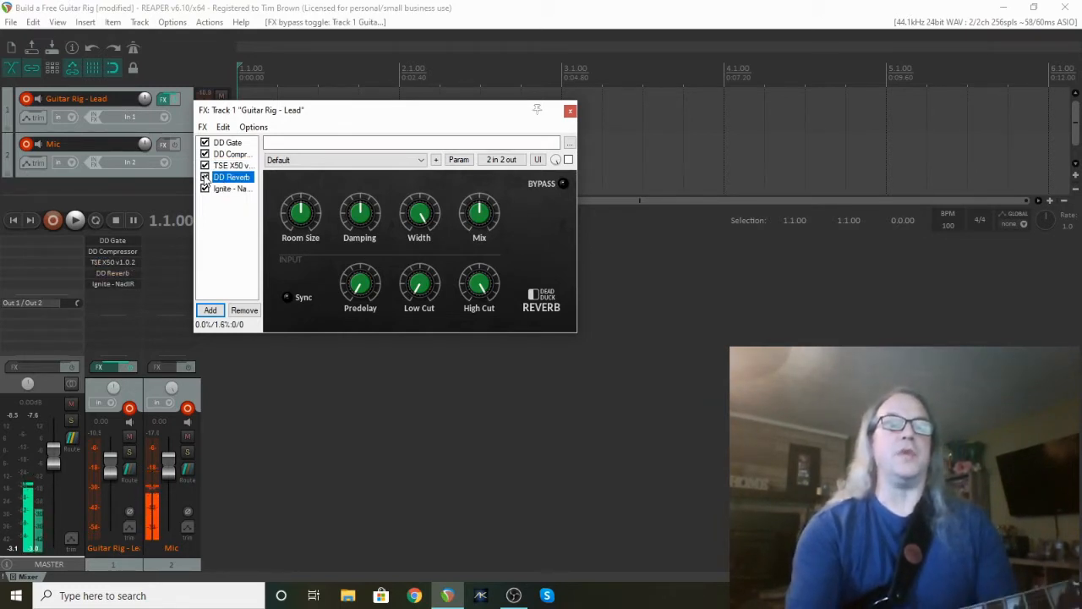
left_click(205, 177)
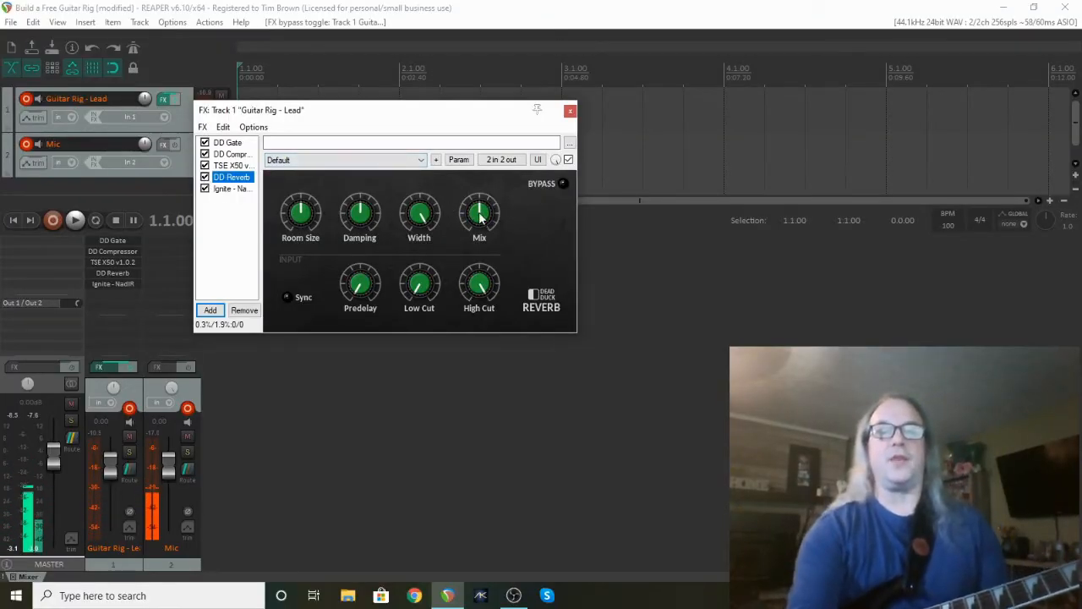
Turn the DD Reverb Mix knob down from 19.5% to 9.0%.
left_click_drag(479, 217, 474, 252)
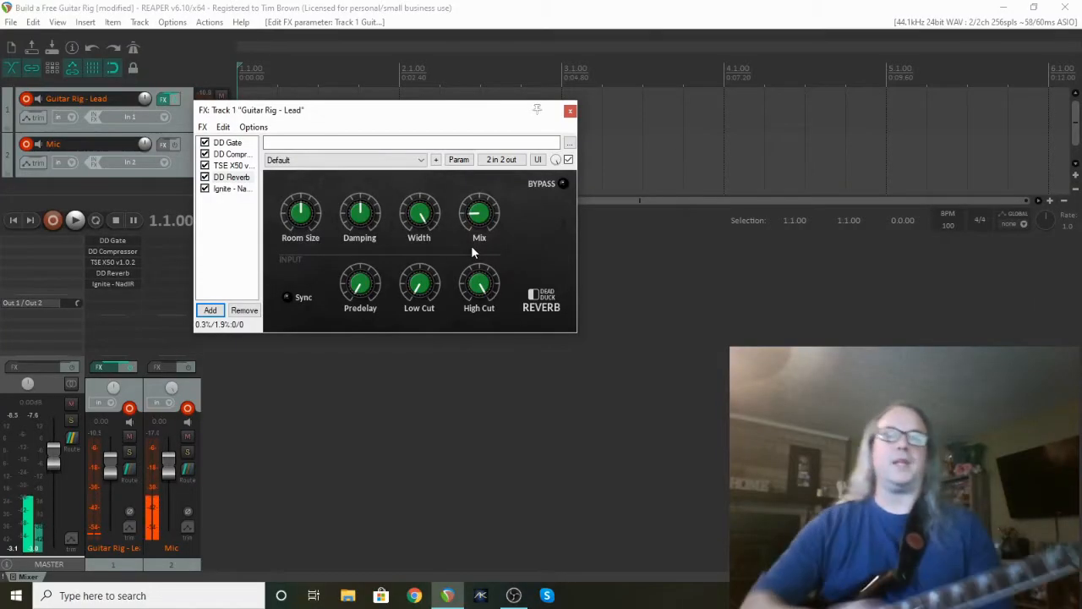
mouse_move(477, 220)
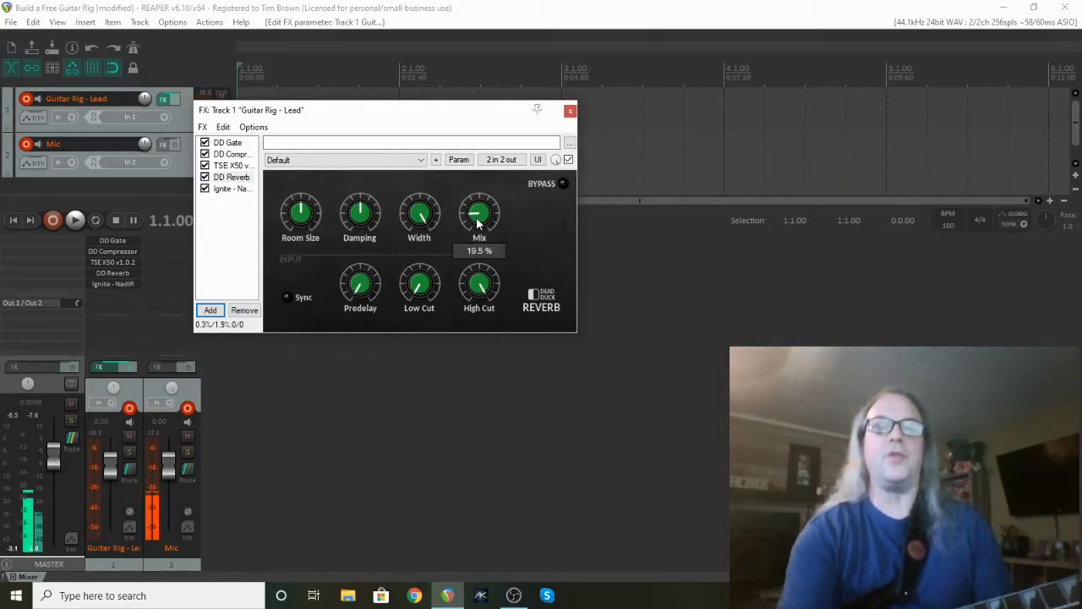
left_click_drag(477, 220, 478, 237)
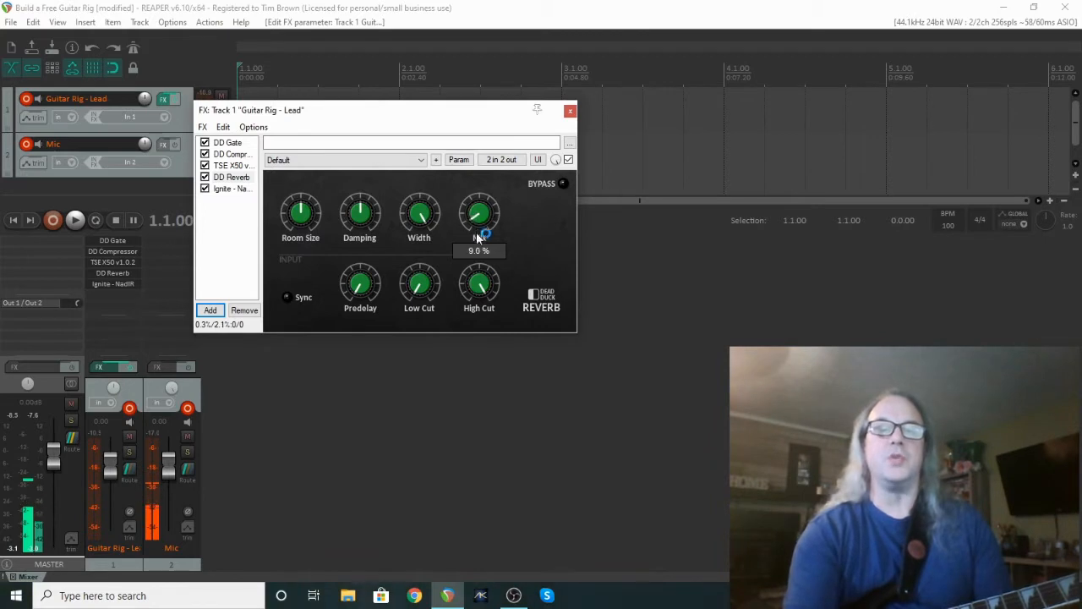
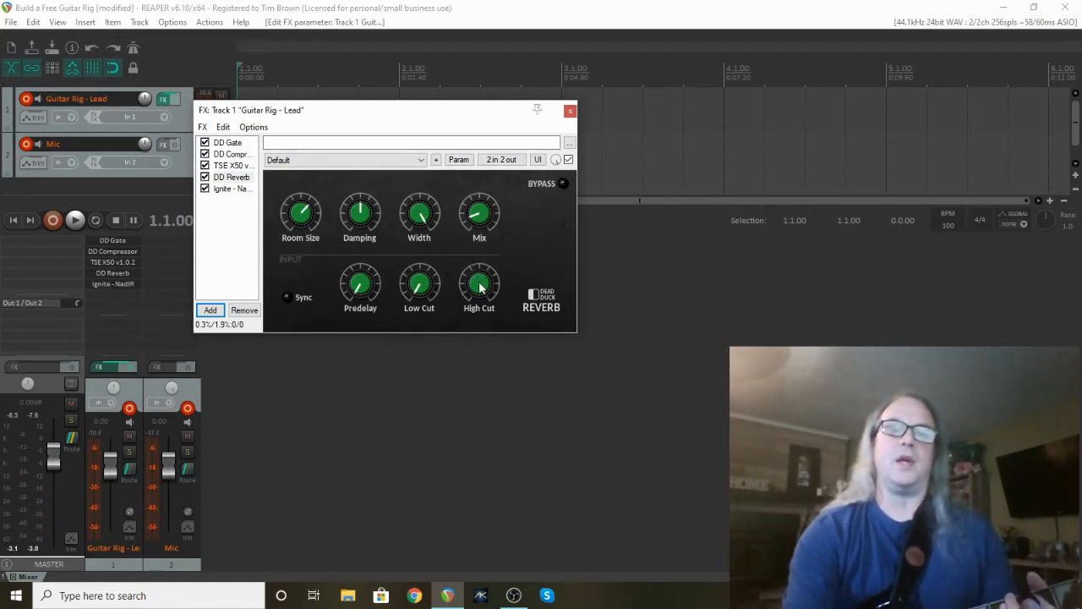
Push the DD Reverb High Cut to maximum and set its Low Cut to 55 Hz.
left_click_drag(480, 287, 478, 337)
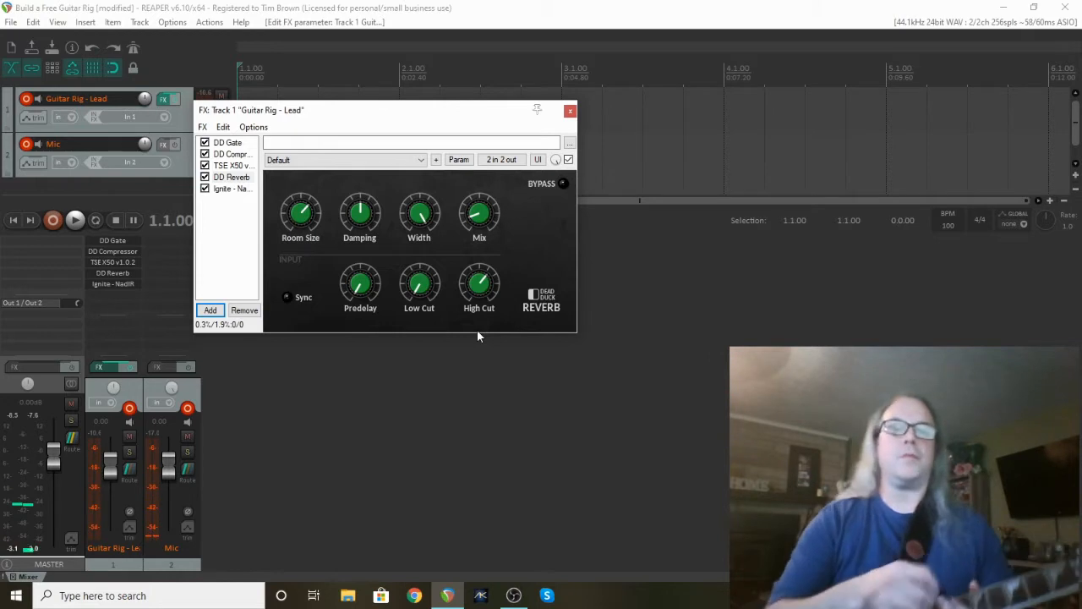
left_click_drag(477, 289, 480, 210)
left_click_drag(419, 290, 419, 268)
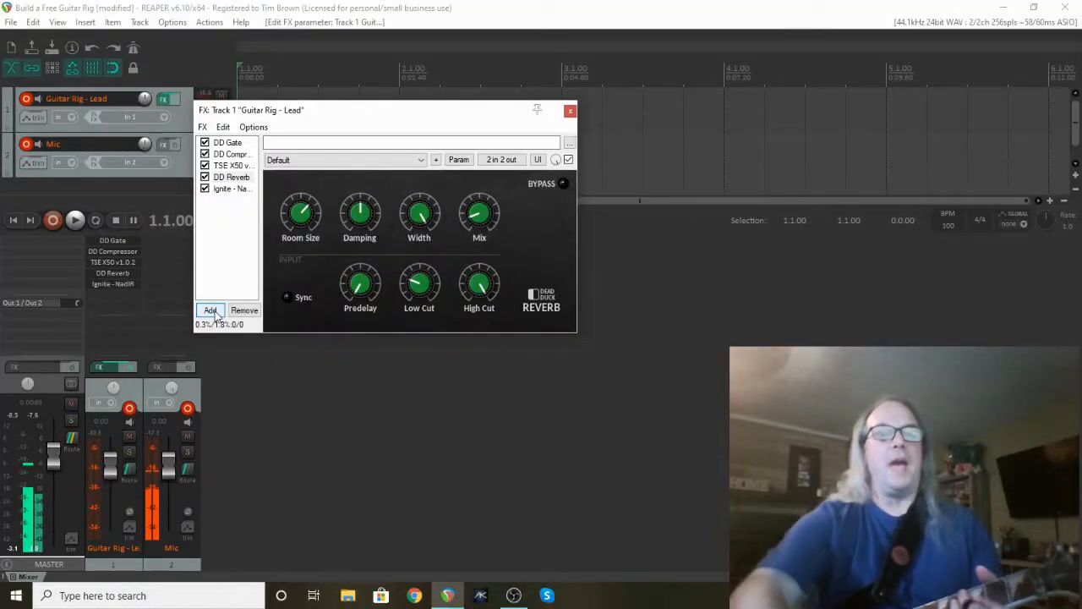
Insert the DD Chorus plugin into the chain between TSE X50 and DD Reverb.
left_click(211, 310)
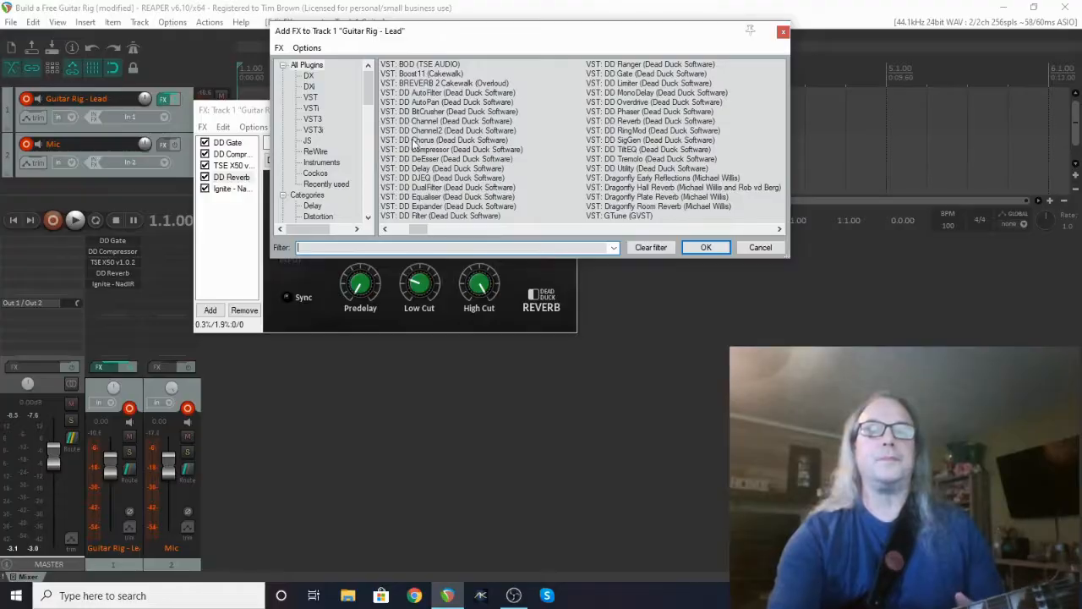
double_click(418, 140)
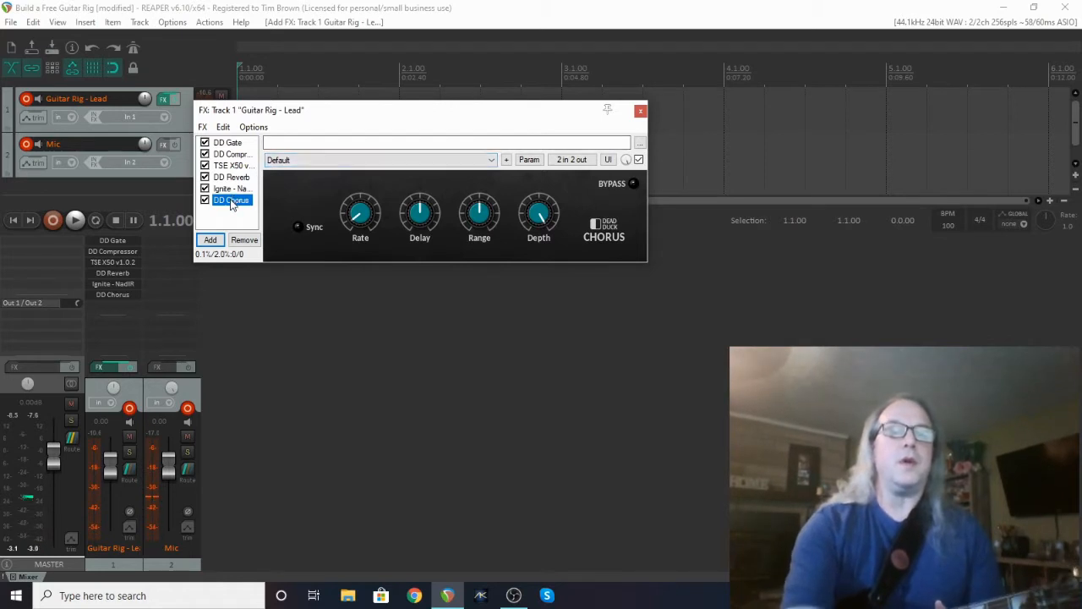
left_click_drag(230, 187, 233, 178)
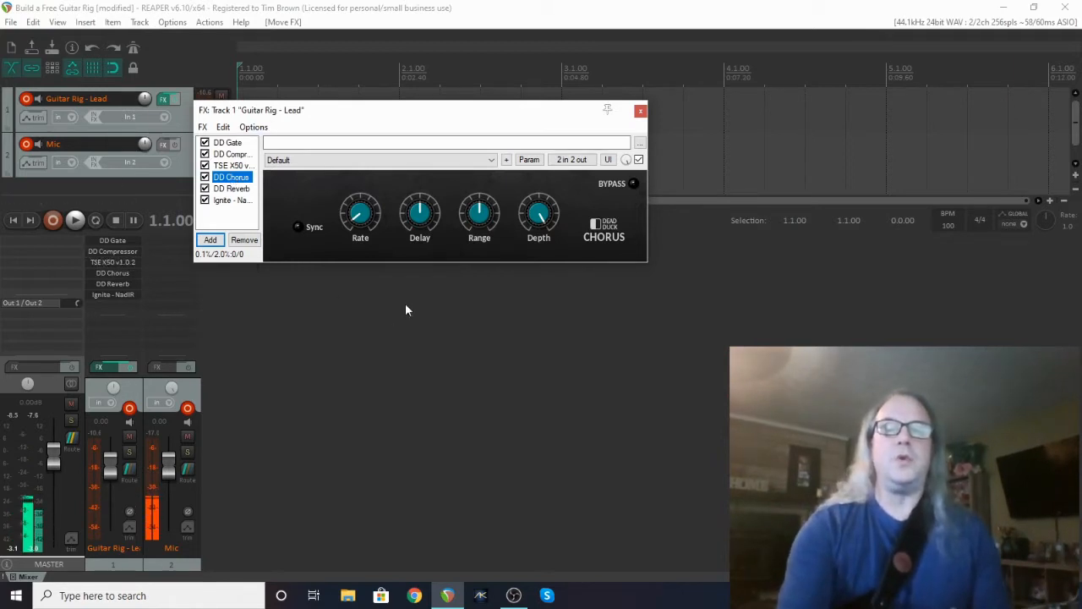
Turn the DD Chorus Depth knob from 100% down to about 68.5%.
left_click(539, 217)
left_click_drag(539, 216, 531, 278)
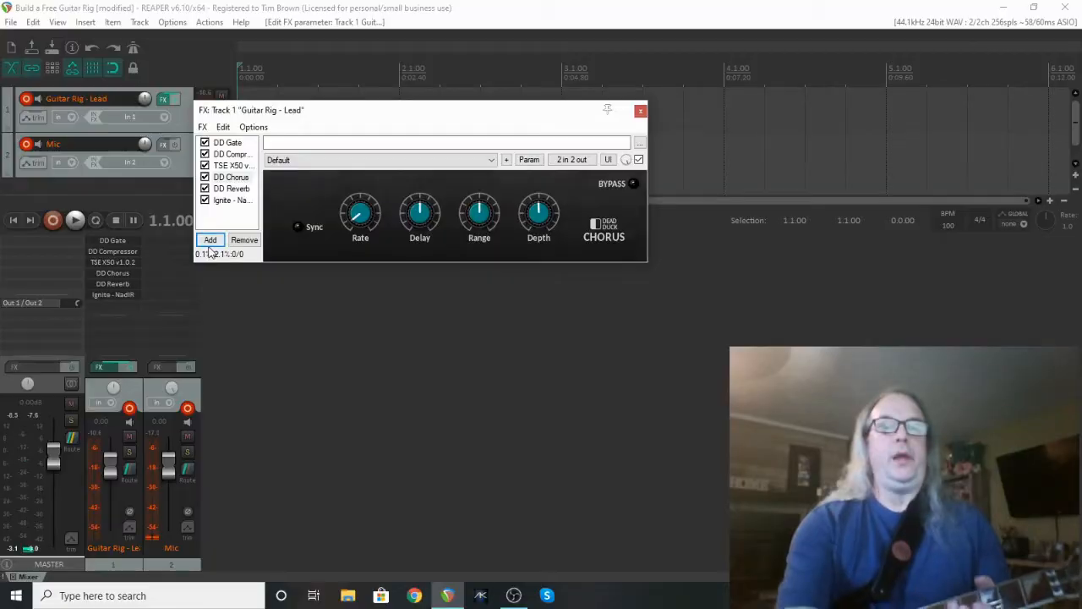
Insert the DD Delay plugin into the chain right after DD Chorus, ahead of DD Reverb.
left_click(211, 241)
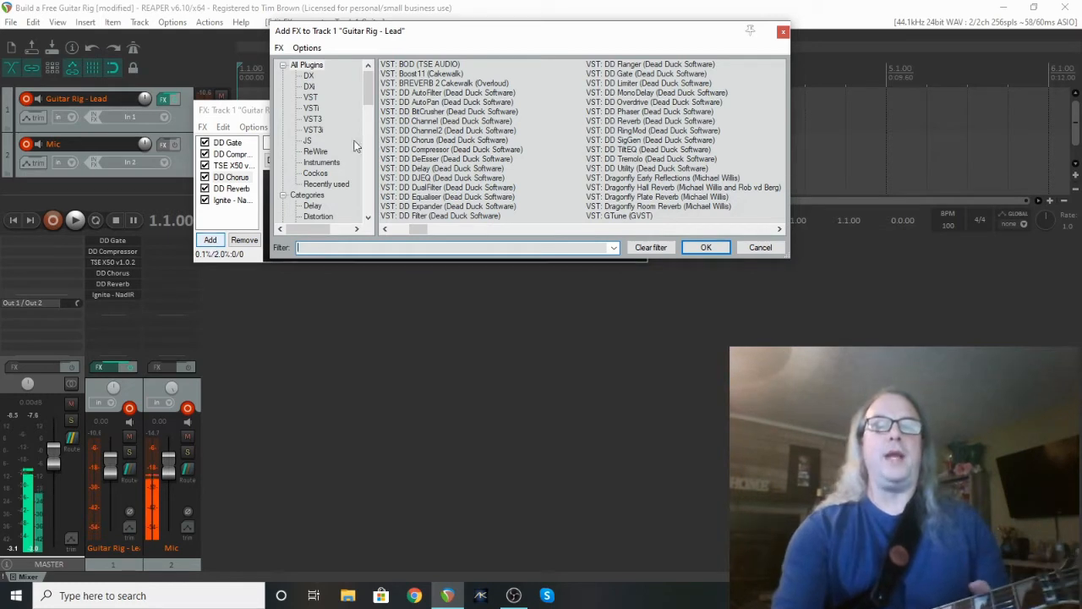
double_click(408, 169)
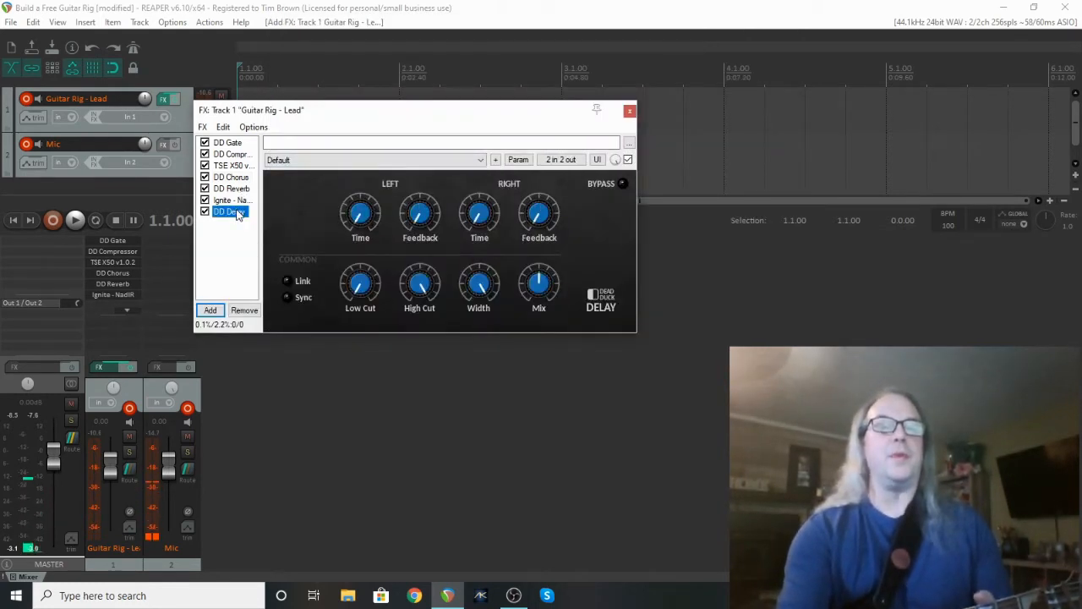
left_click_drag(235, 192, 235, 188)
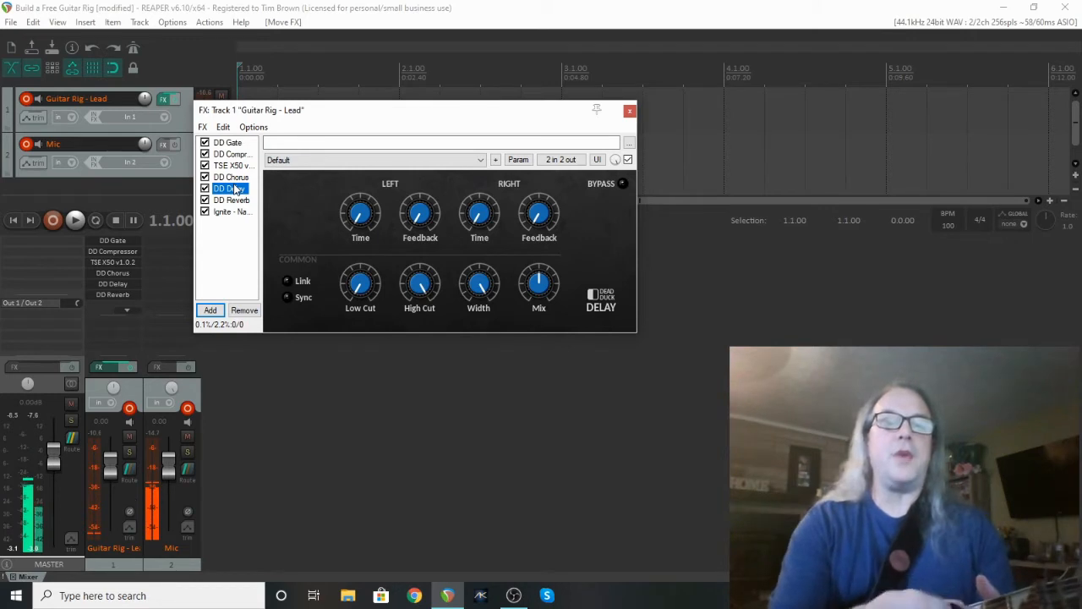
Set the DD Delay left time near 173 ms and the right time to about 808 ms.
left_click(361, 215)
left_click_drag(358, 193, 357, 190)
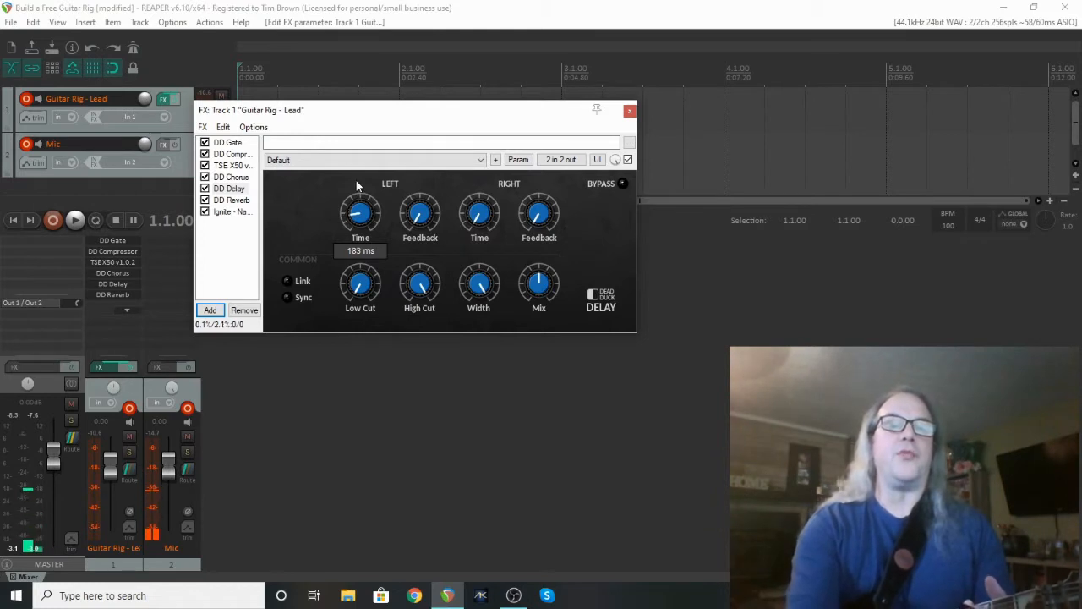
left_click_drag(356, 181, 356, 182)
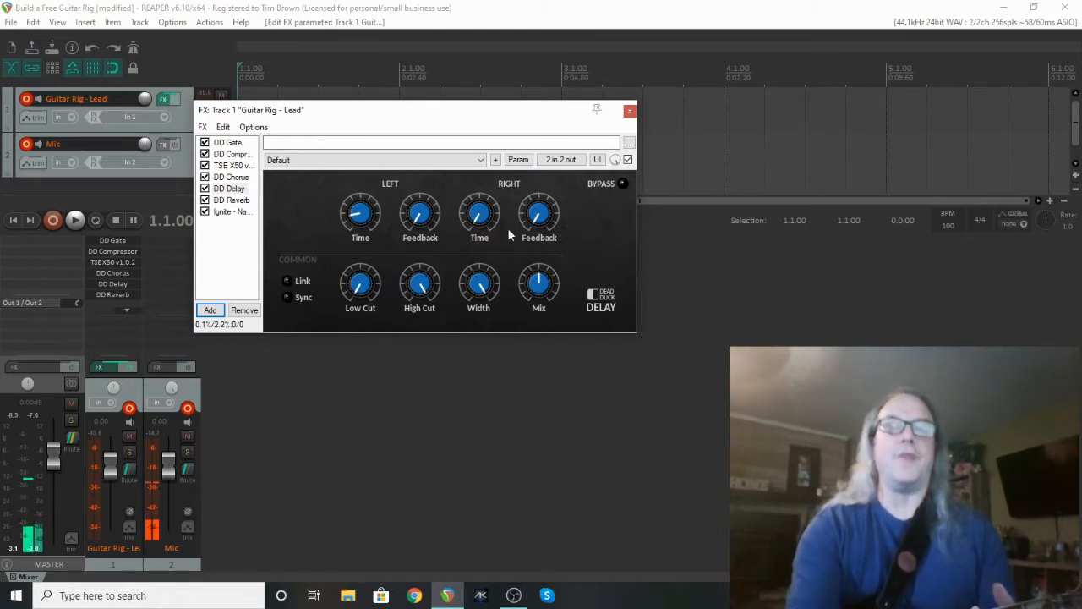
left_click(477, 215)
left_click_drag(476, 197, 476, 162)
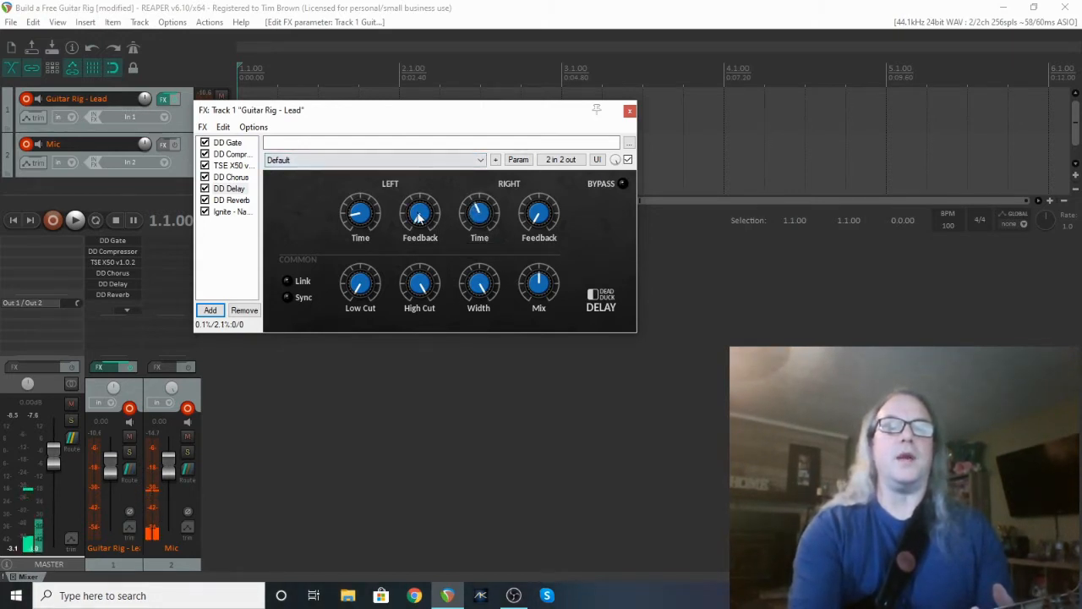
Raise both DD Delay Feedback knobs and lower the delay Mix to 27%.
left_click_drag(420, 218, 417, 195)
left_click_drag(538, 217, 532, 183)
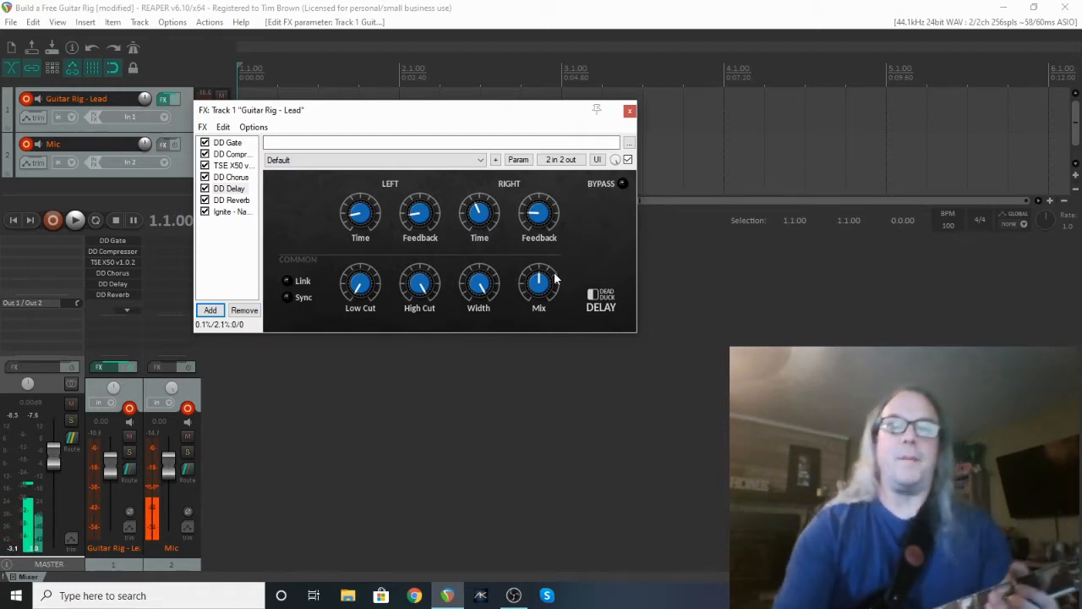
left_click_drag(544, 289, 535, 319)
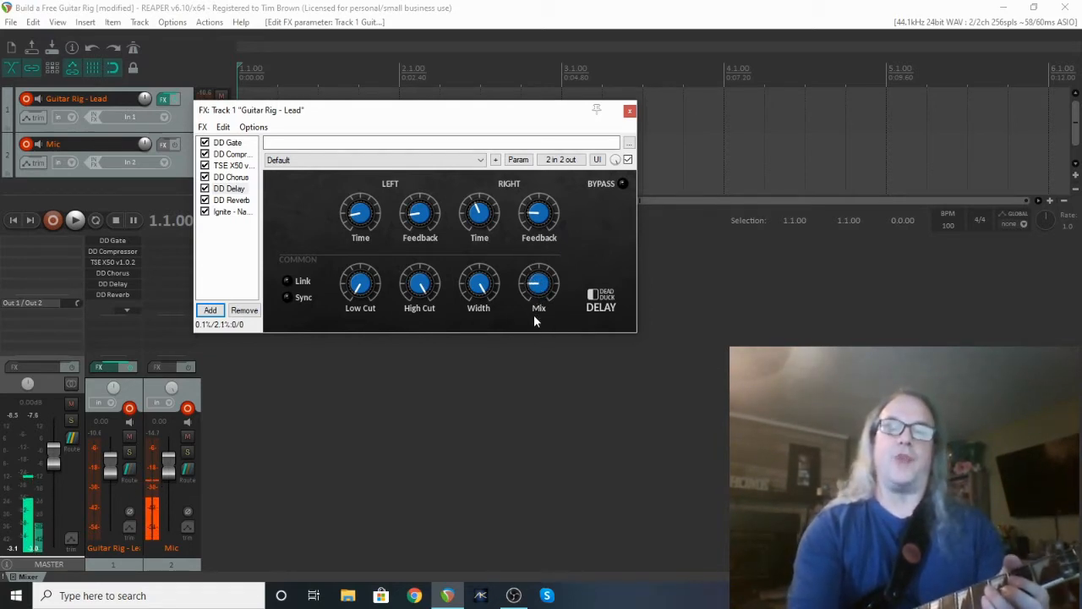